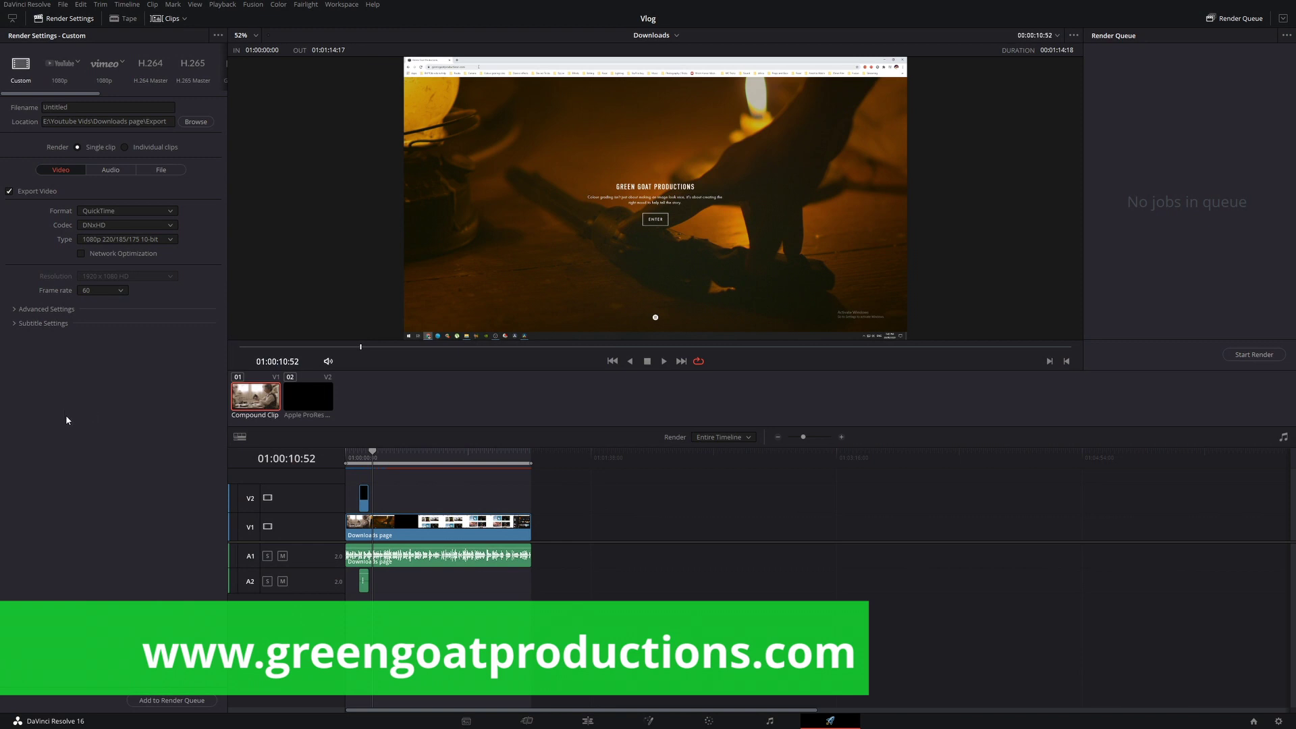
Step: Scrub the Vlog timeline, return to its start on the Edit page, and zoom out to show the full edit
left_click(361, 459)
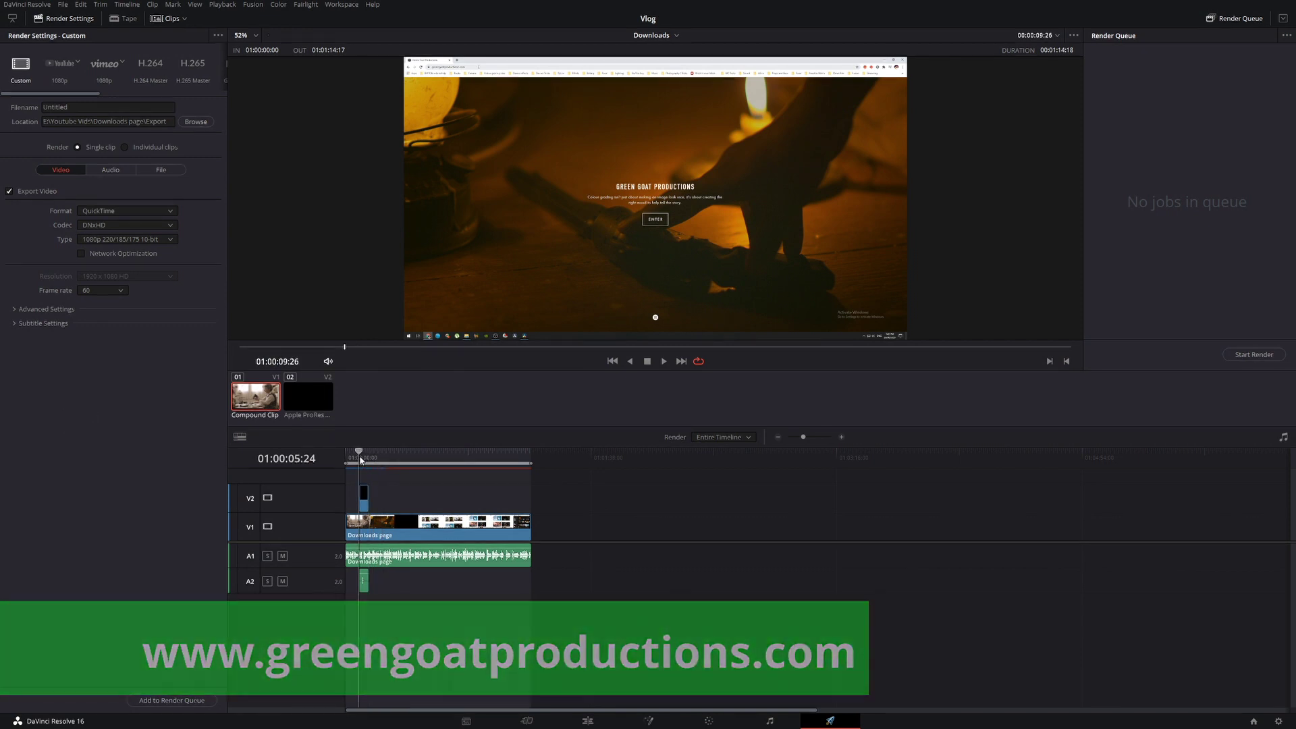
left_click_drag(361, 459, 392, 460)
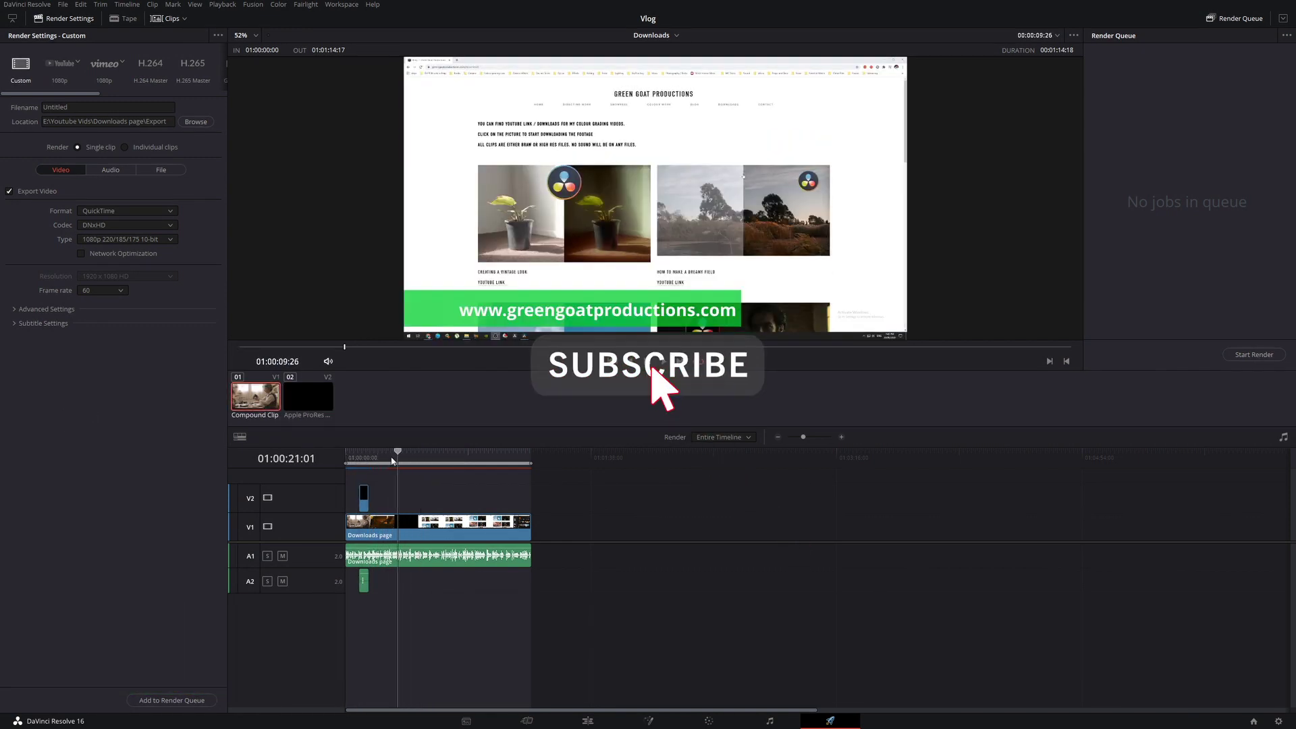
key("Home")
key("shift+4")
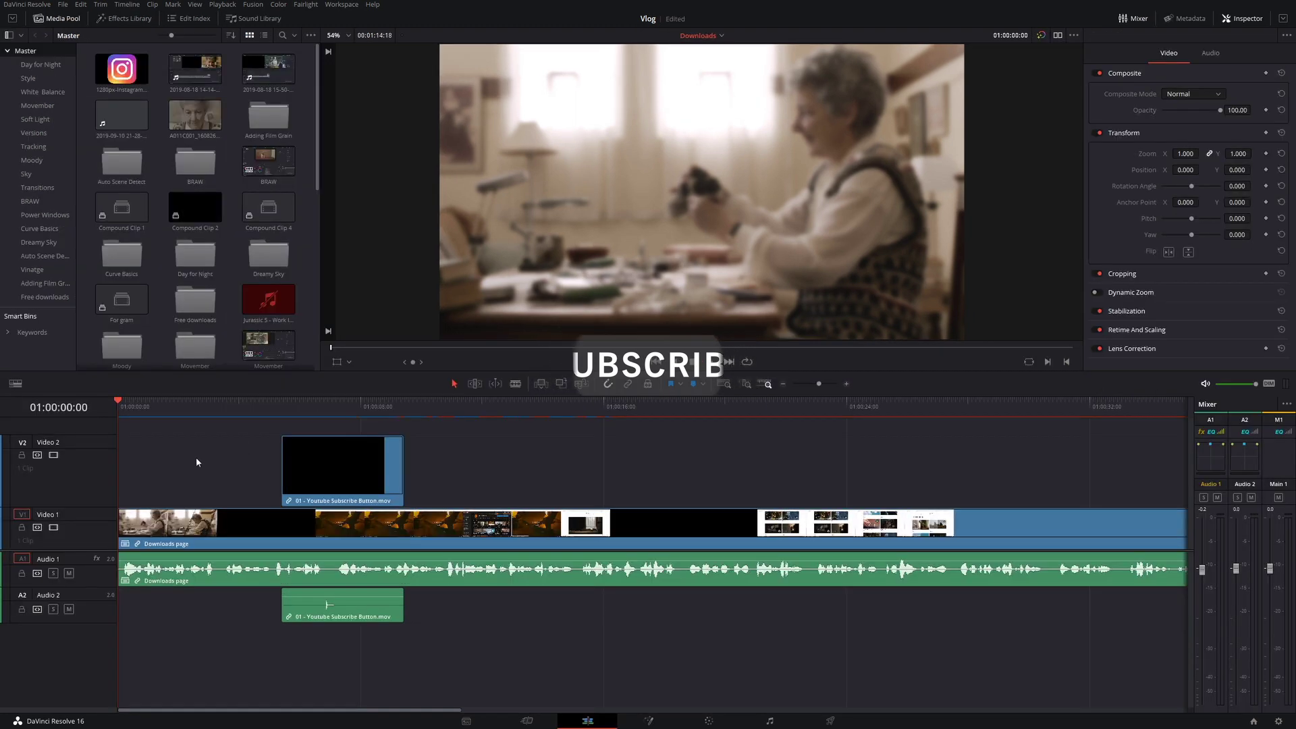
left_click(783, 384)
left_click(783, 383)
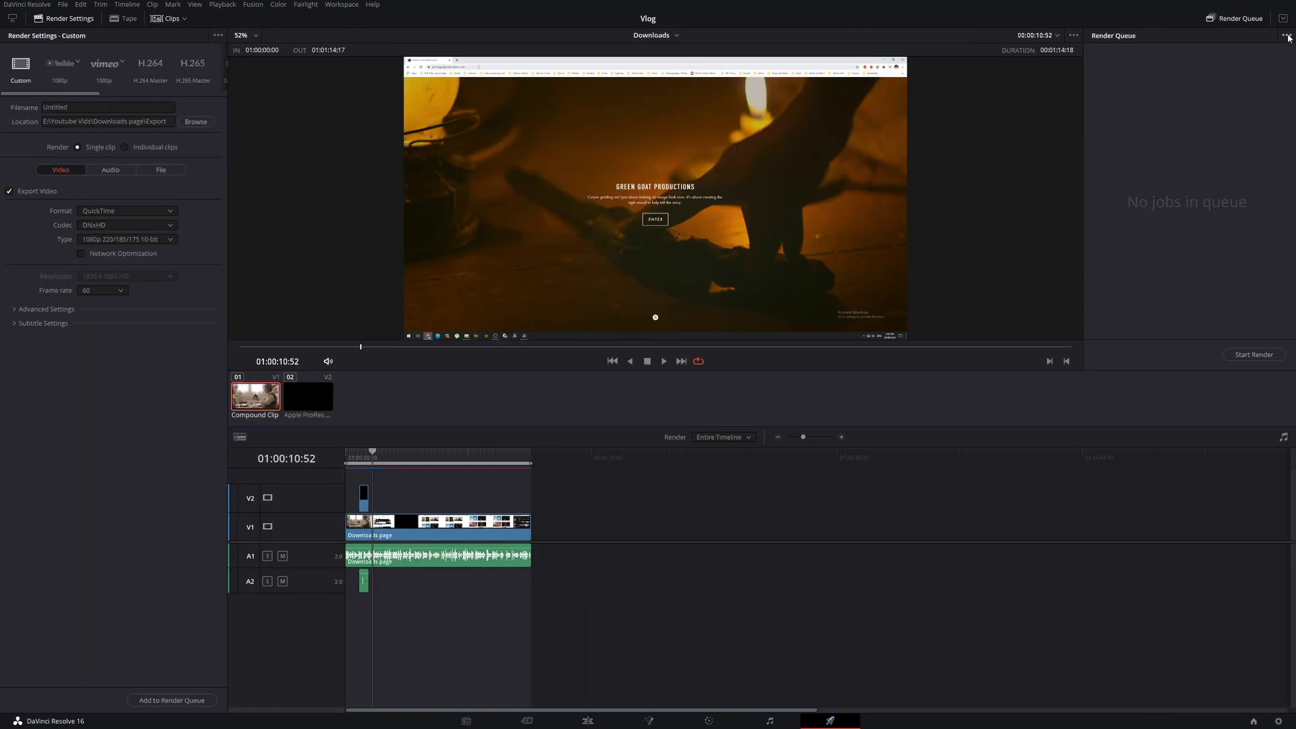
Step: Set render speed to 75, queue Vlog | Downloads replacing the existing file, and start rendering
left_click(1286, 35)
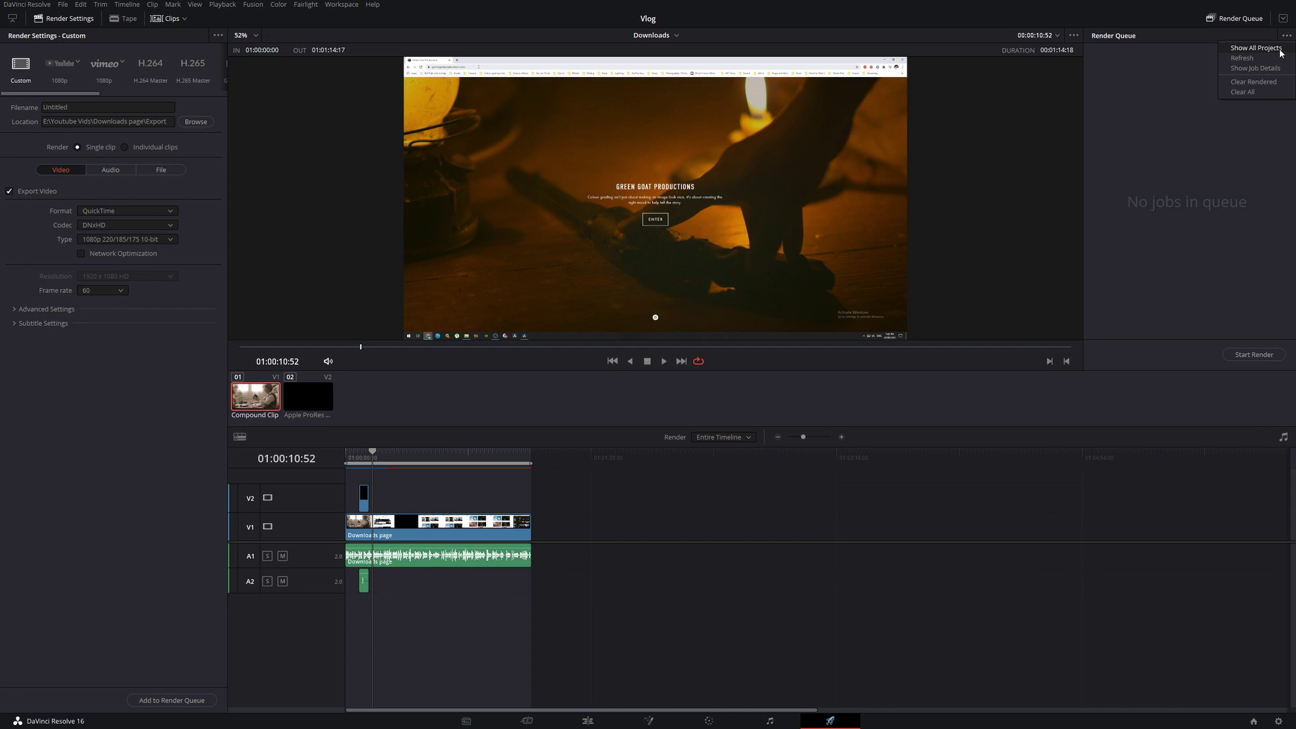
left_click(1280, 49)
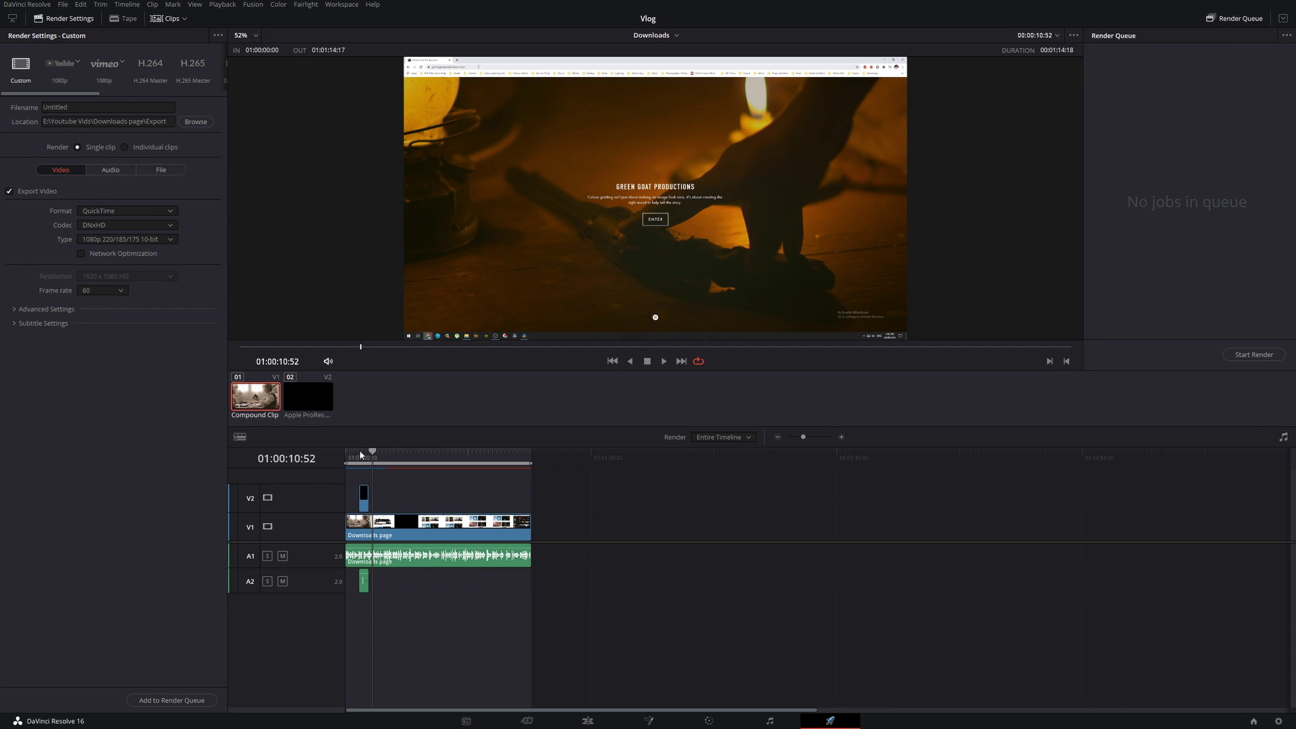
key("Home")
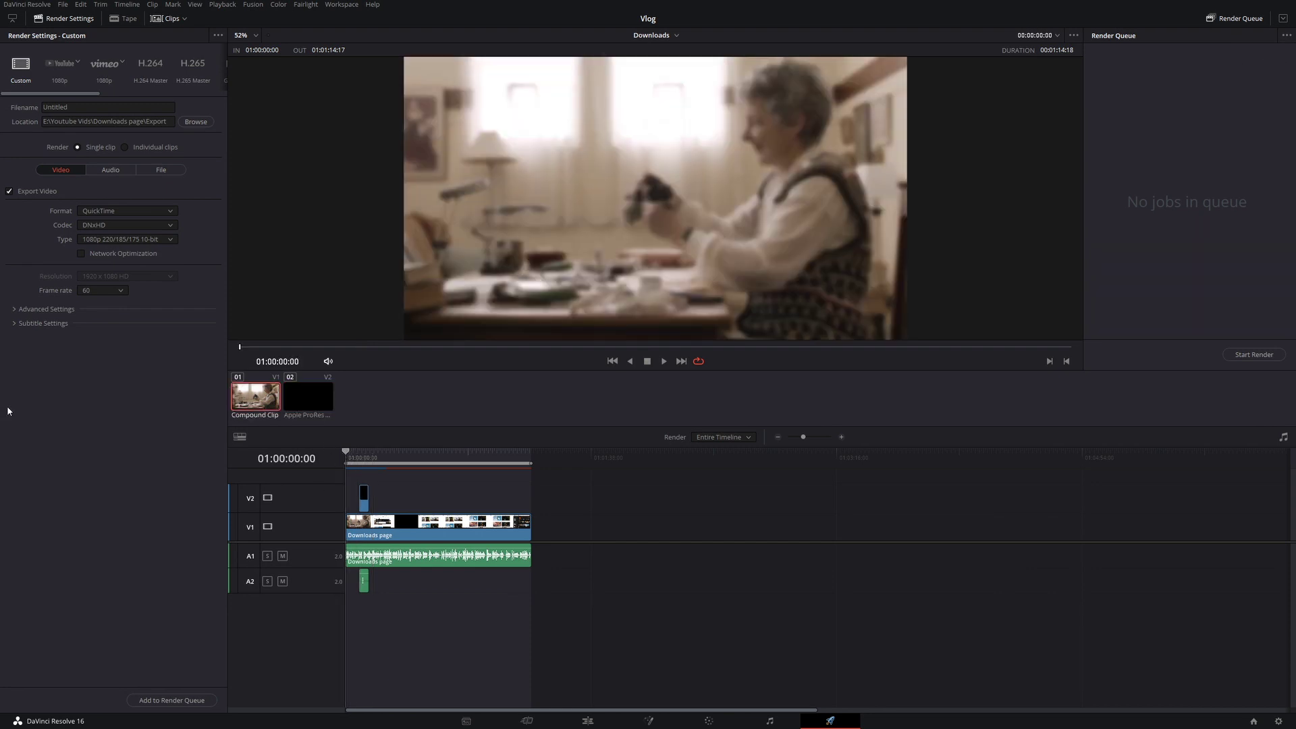
left_click(147, 170)
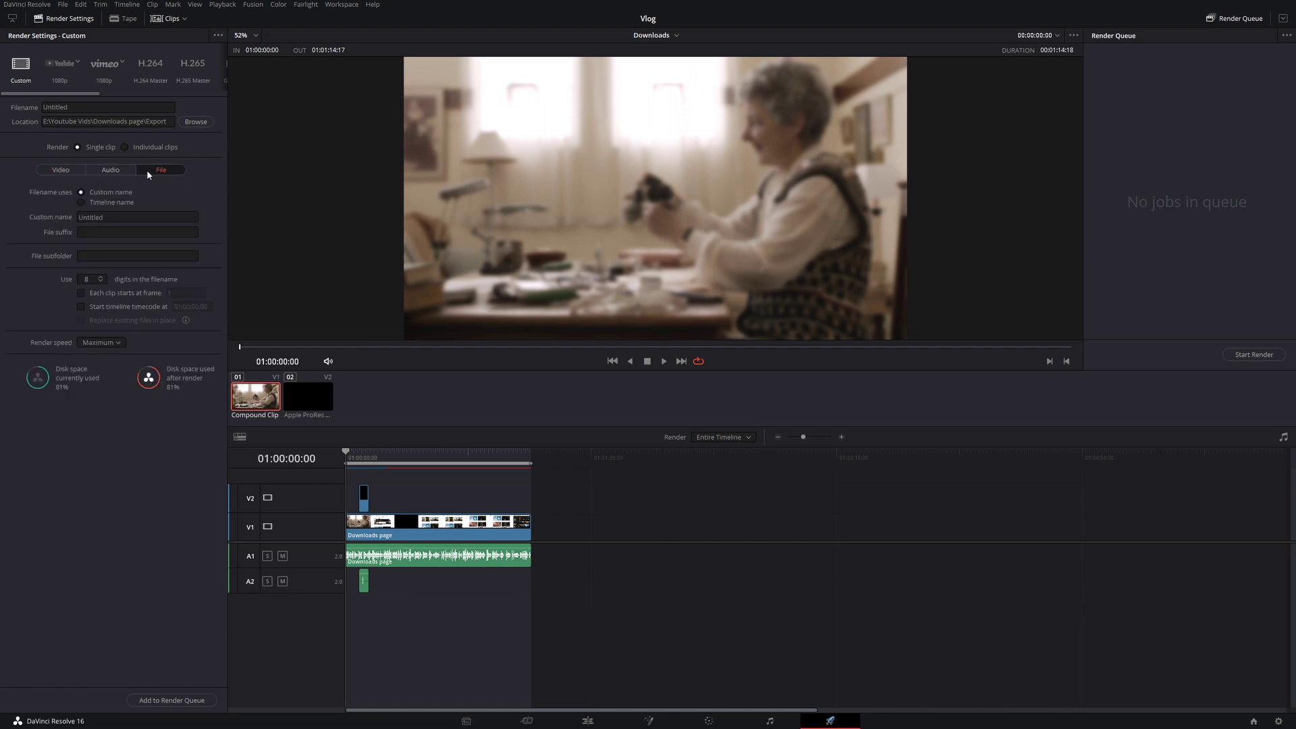
left_click(102, 343)
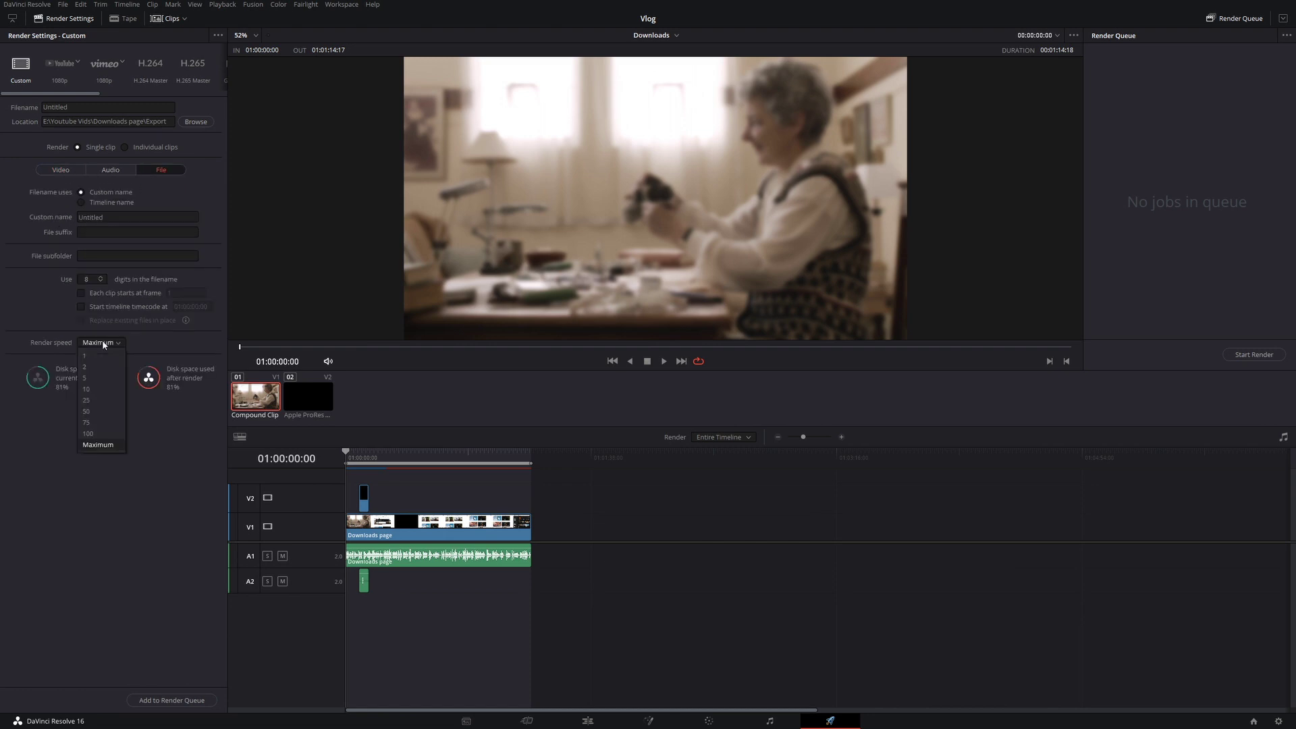
left_click(110, 425)
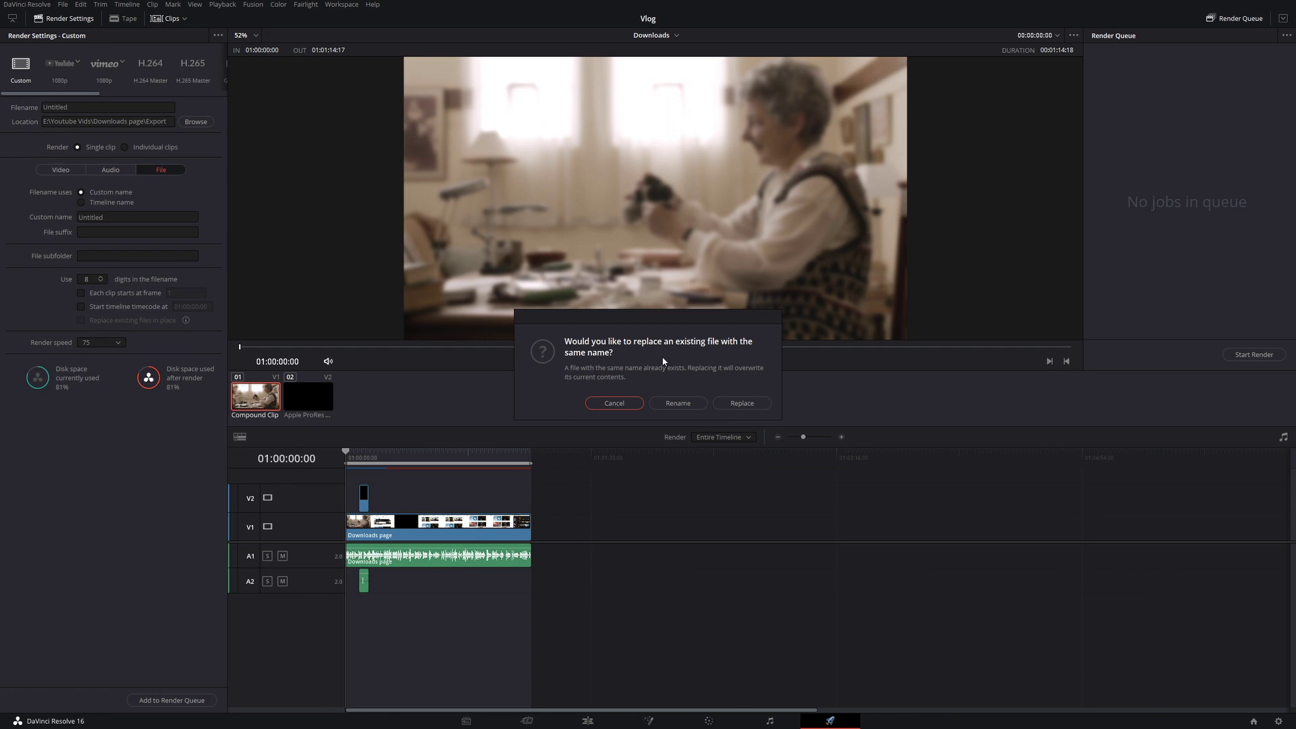
left_click(720, 403)
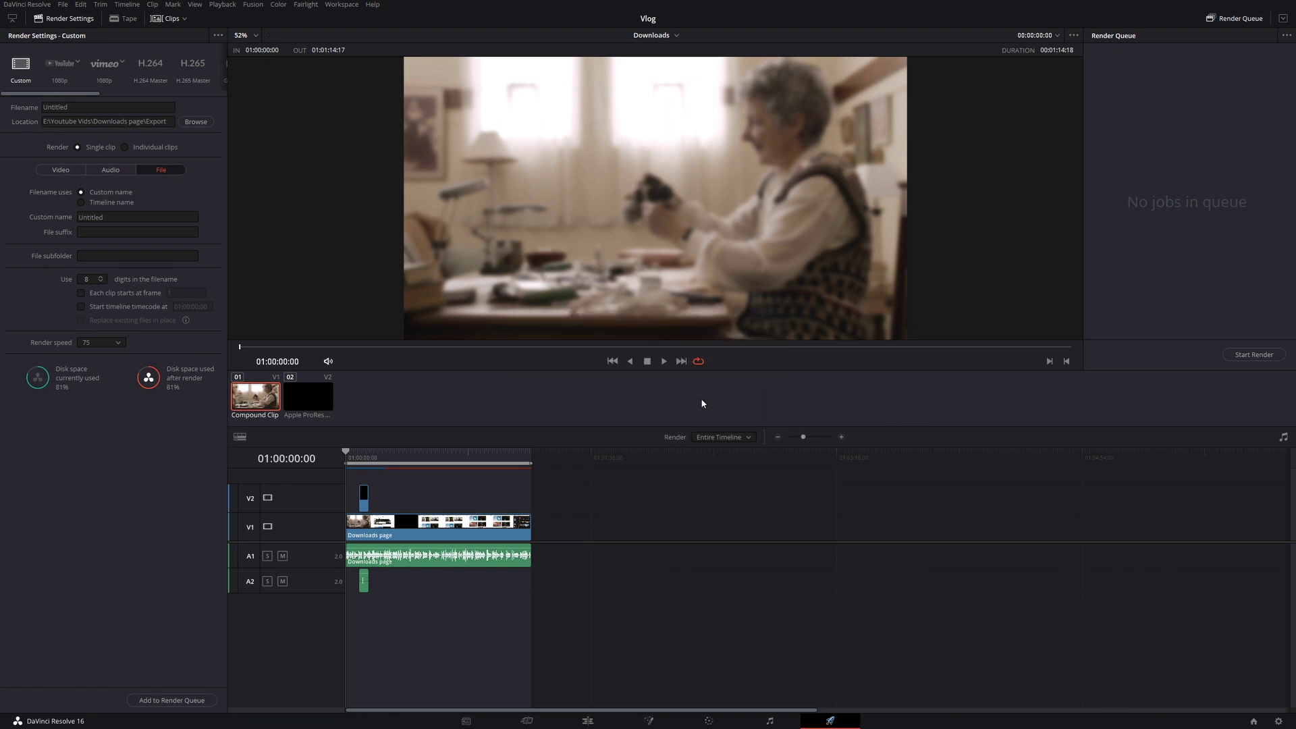
left_click(1254, 355)
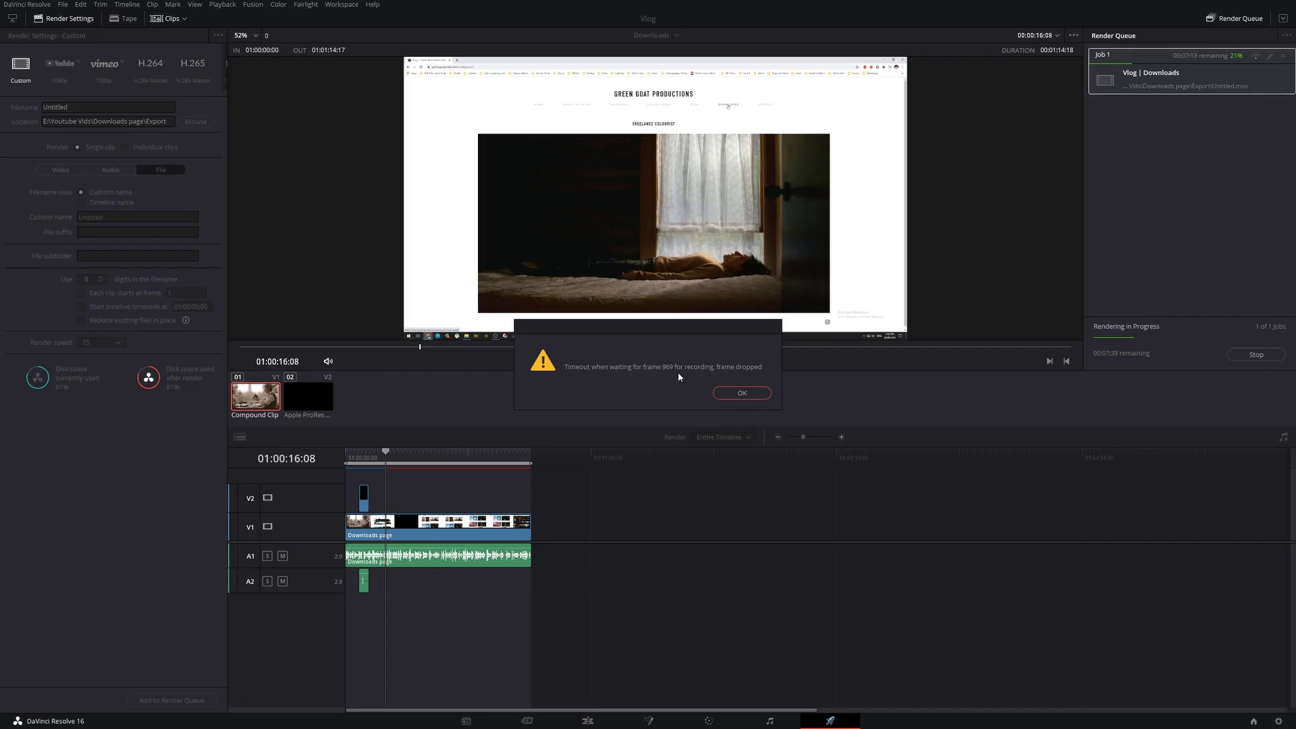
Step: Dismiss the frame 969, 971 and 973 timeout errors and stop the Vlog render
left_click(745, 394)
left_click(736, 392)
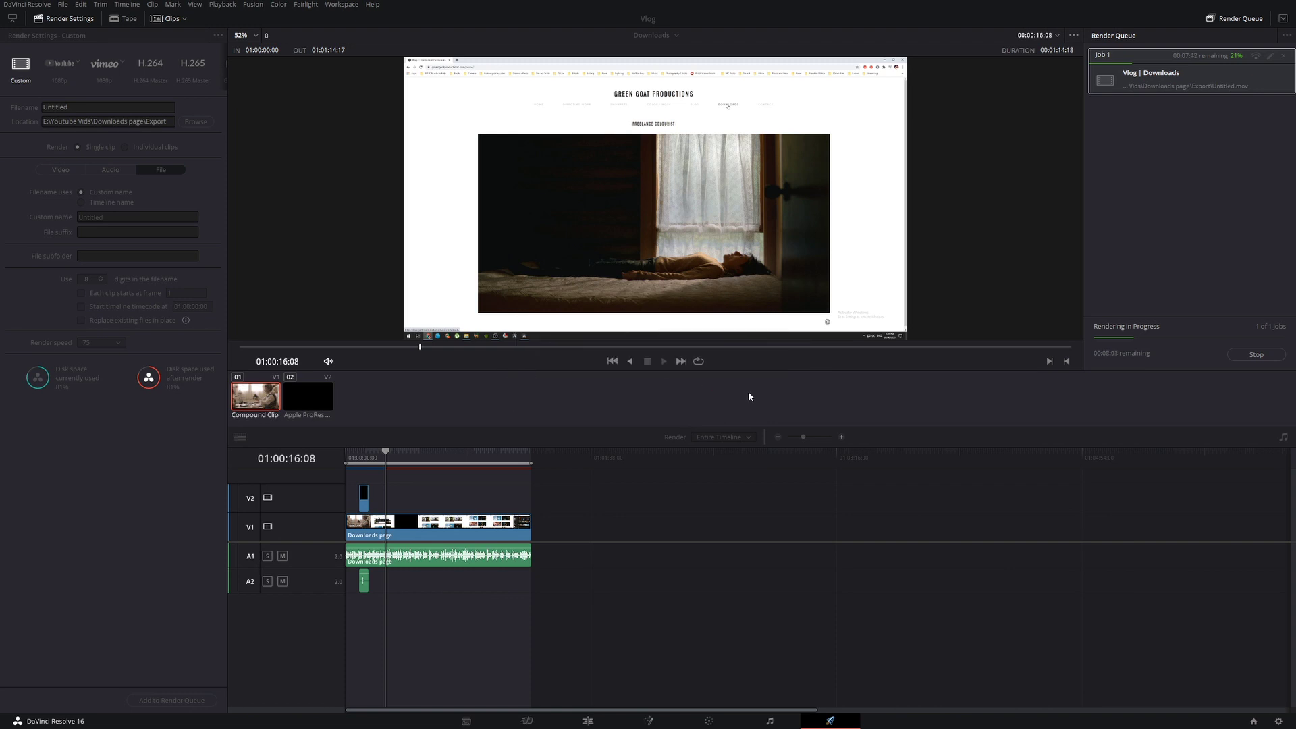
left_click(1241, 355)
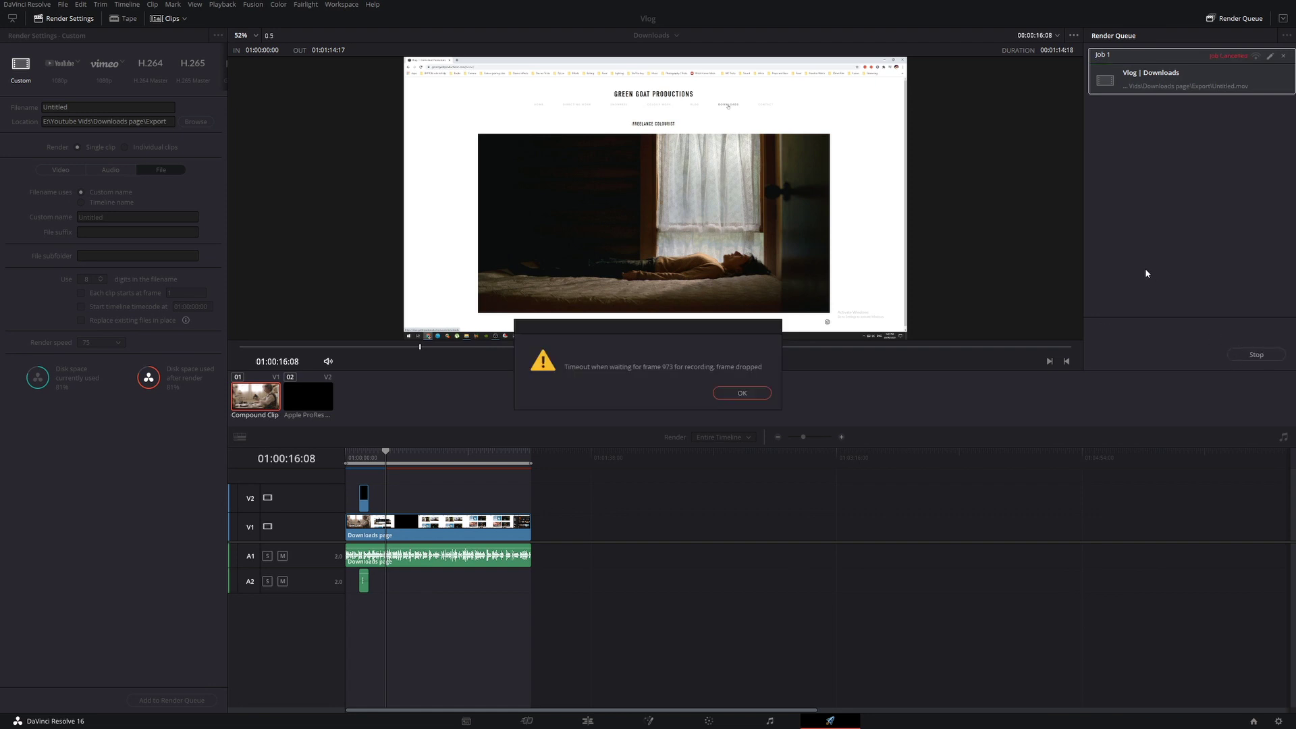
left_click(742, 392)
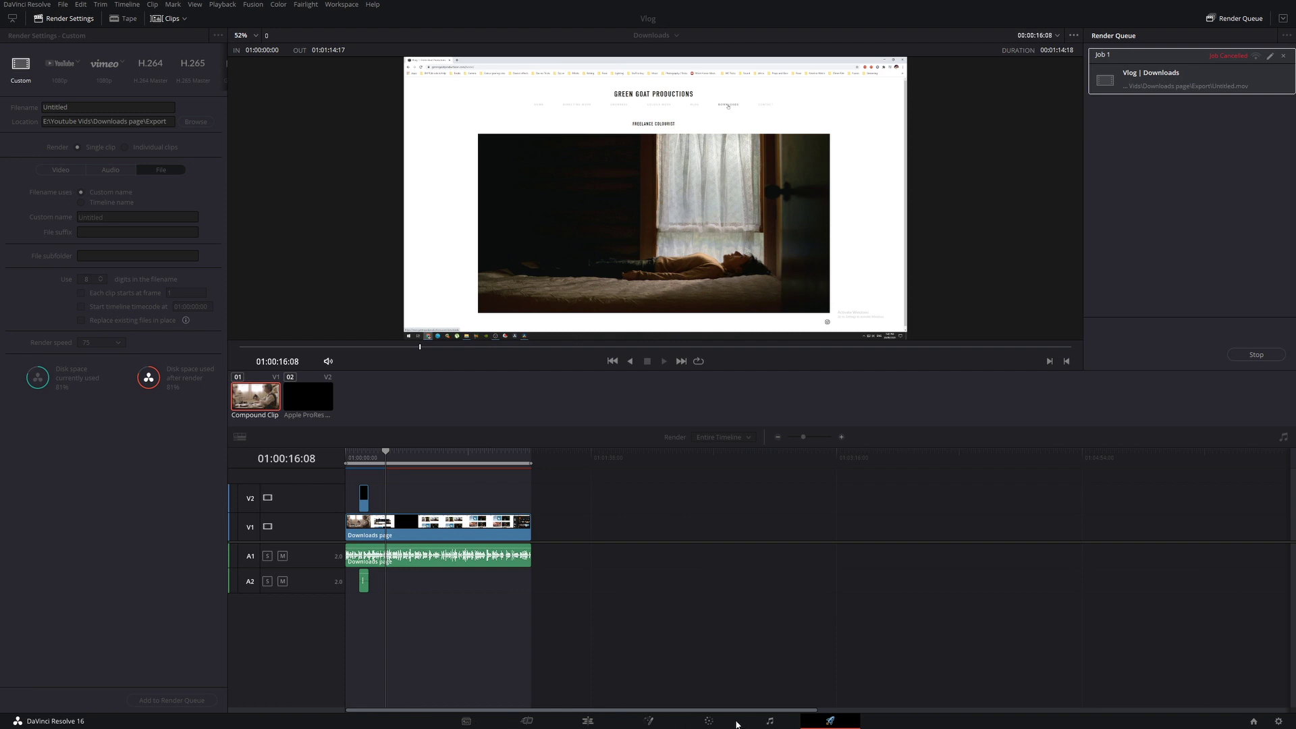
left_click(27, 4)
Step: Choose Quit, then Cancel Renders and Quit for the unfinished Vlog jobs
left_click(37, 67)
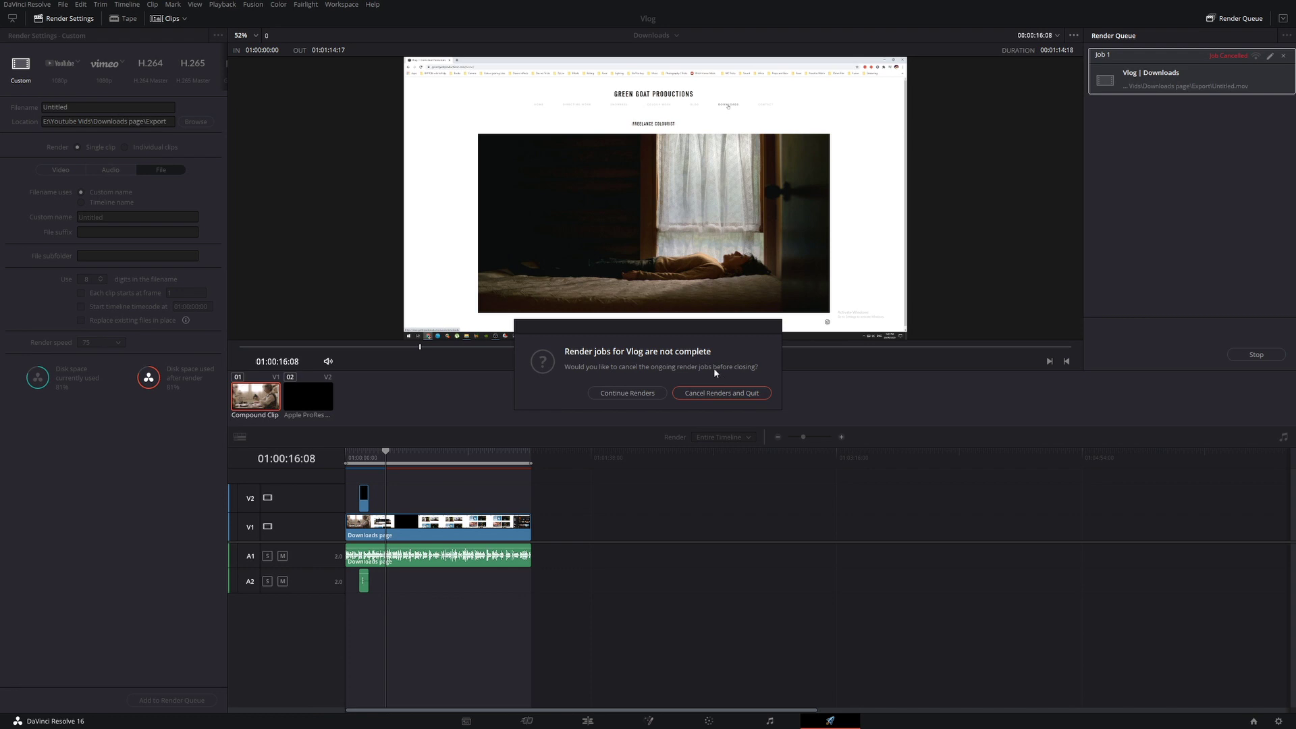
left_click(737, 397)
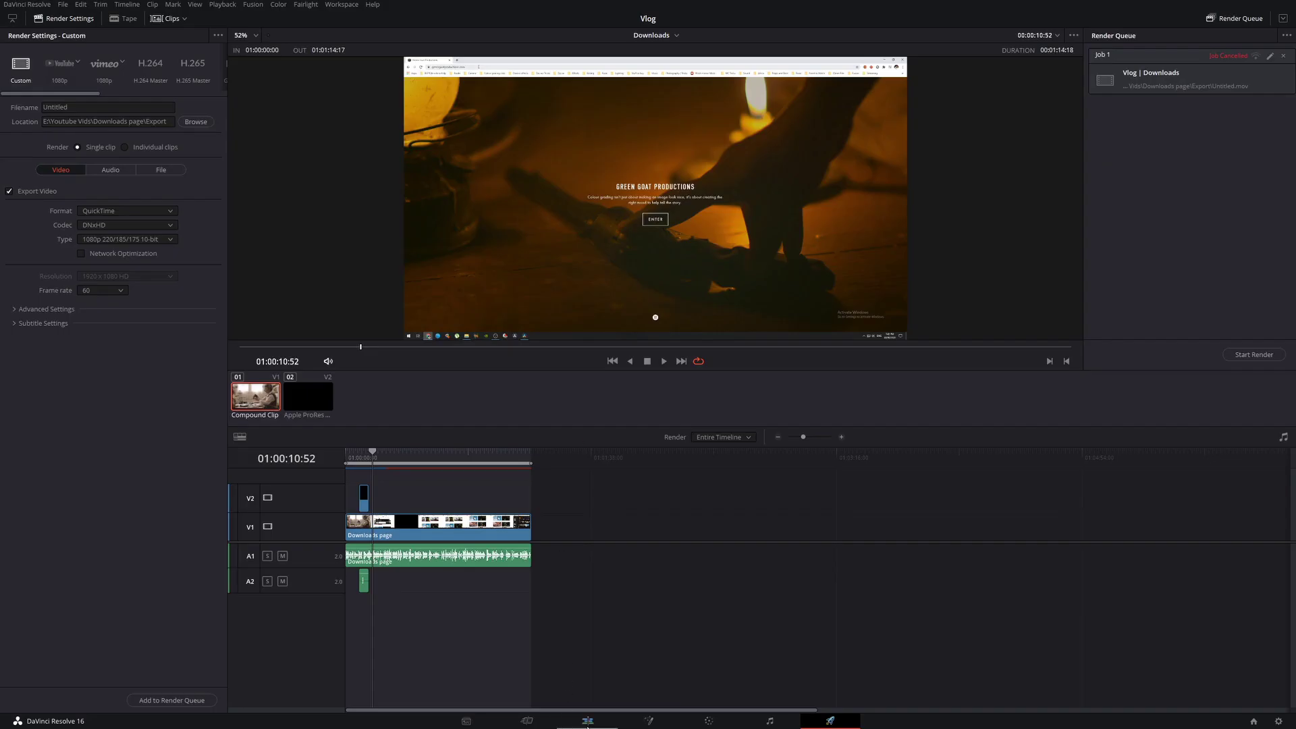
Step: On the zoomed-out Edit timeline, select all clips and Decompose in Place the Downloads page compound clip
left_click(587, 724)
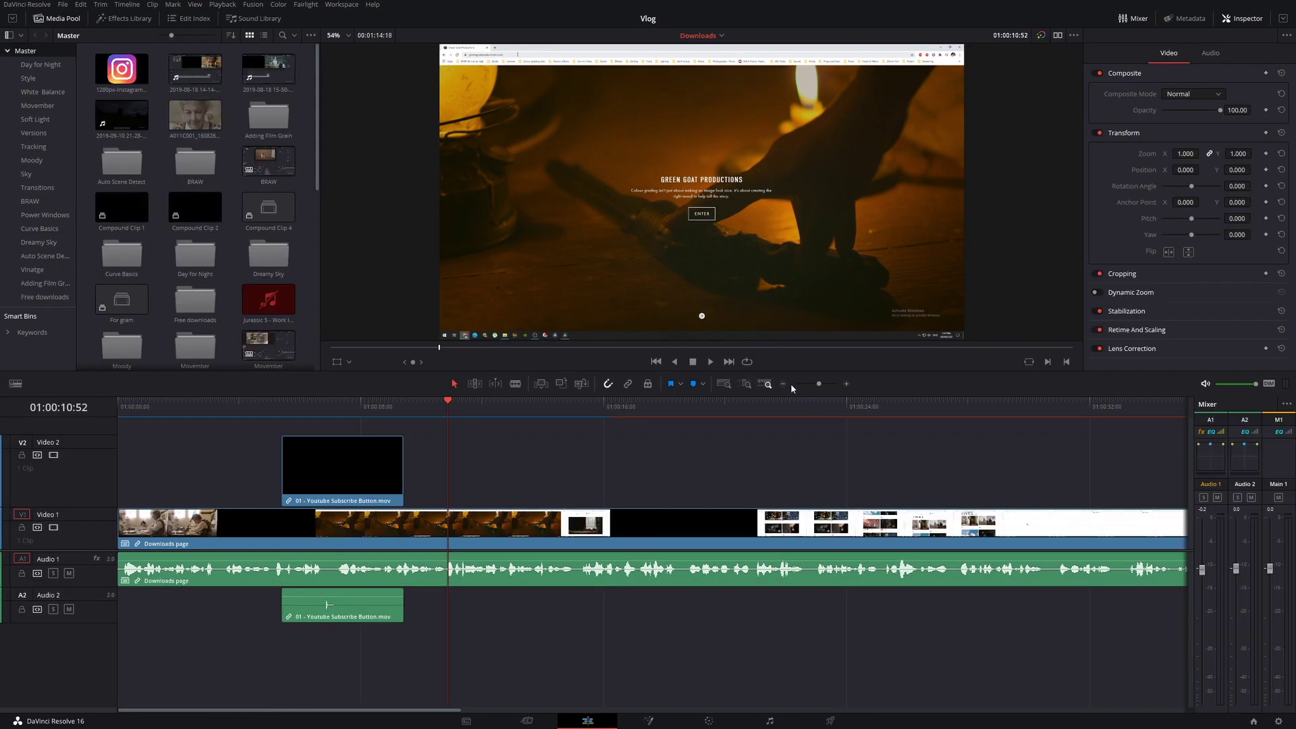
left_click(784, 384)
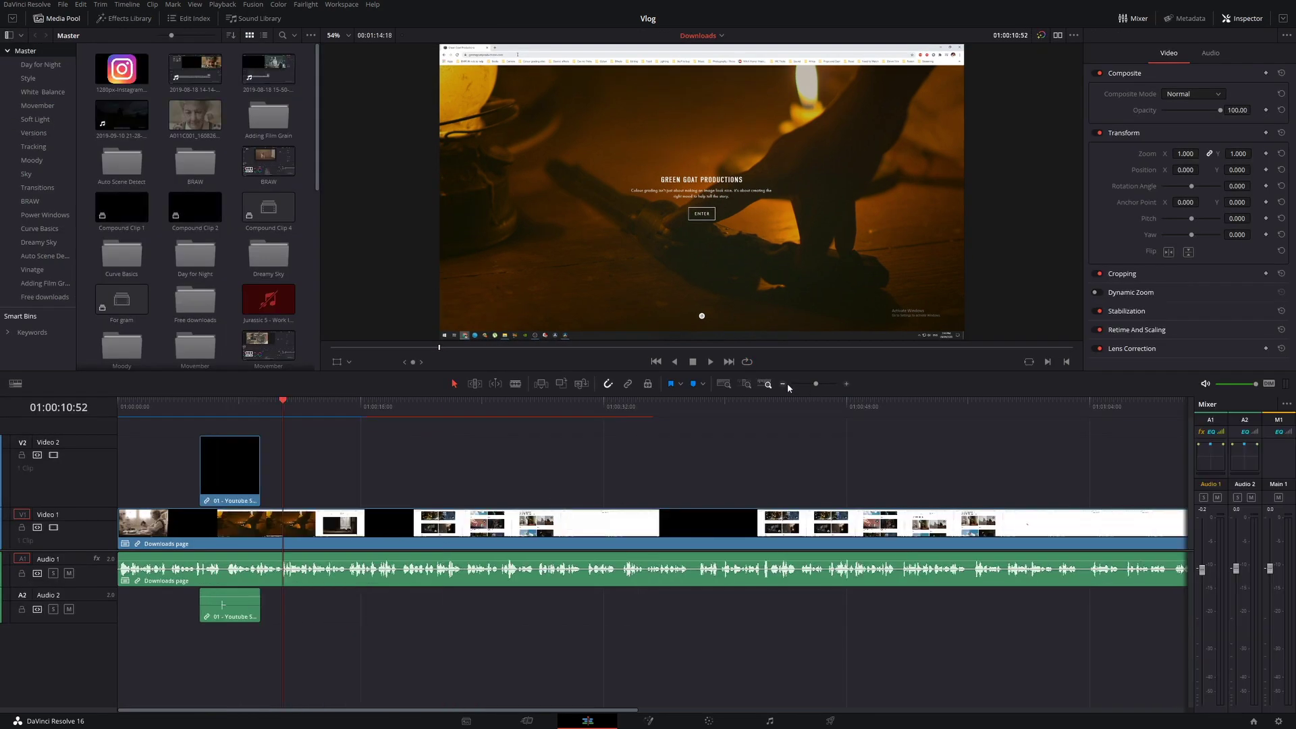
left_click(787, 383)
left_click_drag(759, 620, 122, 445)
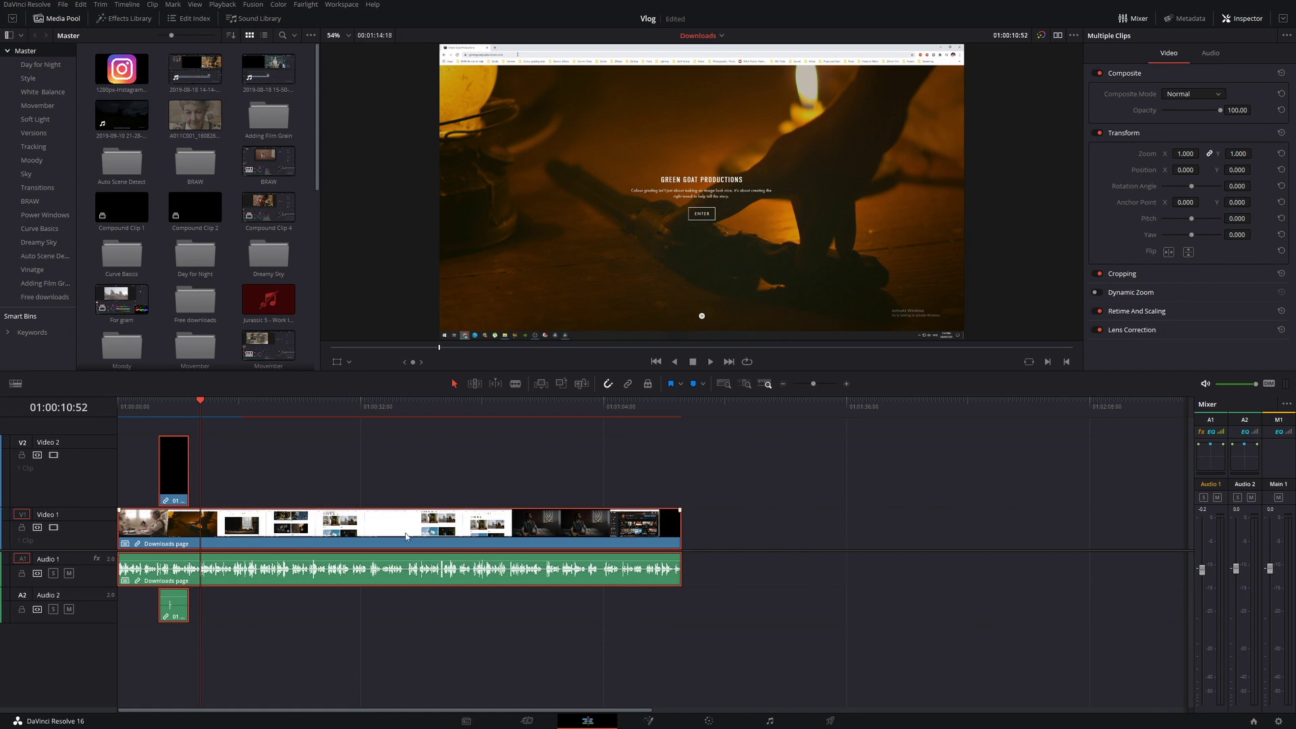
right_click(403, 537)
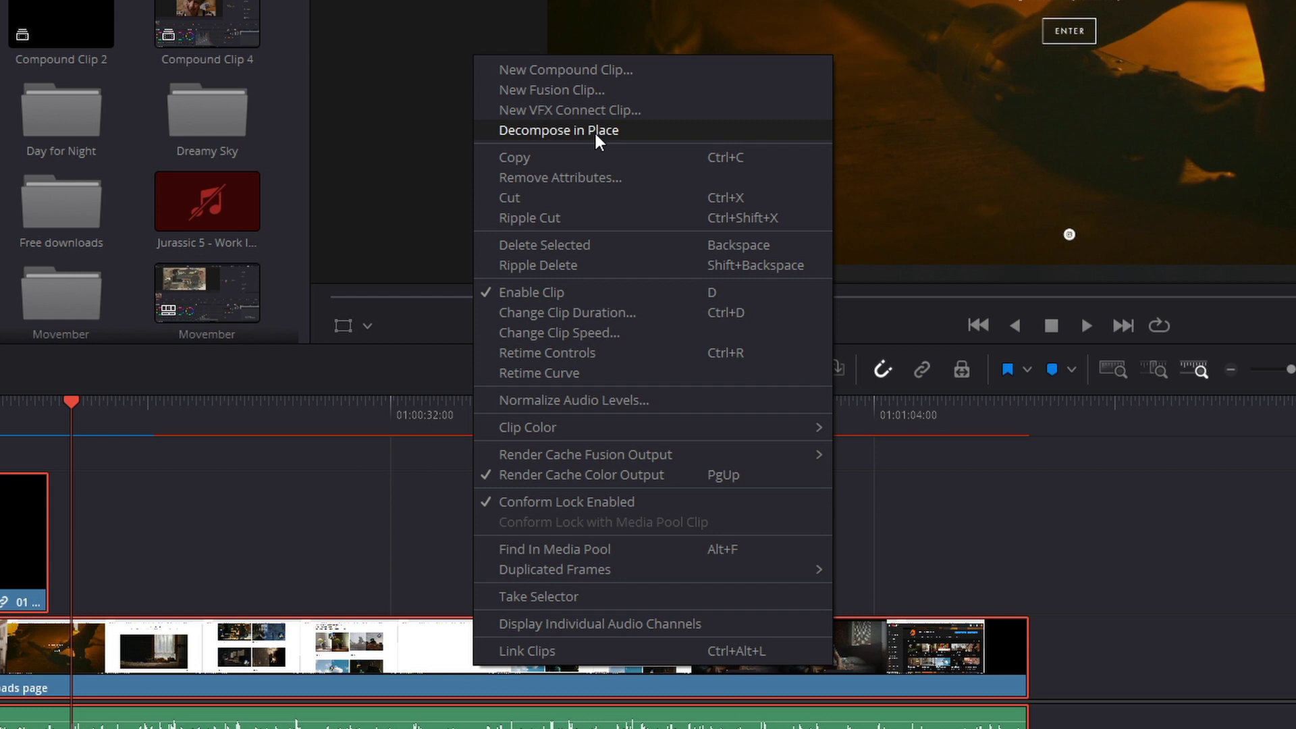
left_click(594, 131)
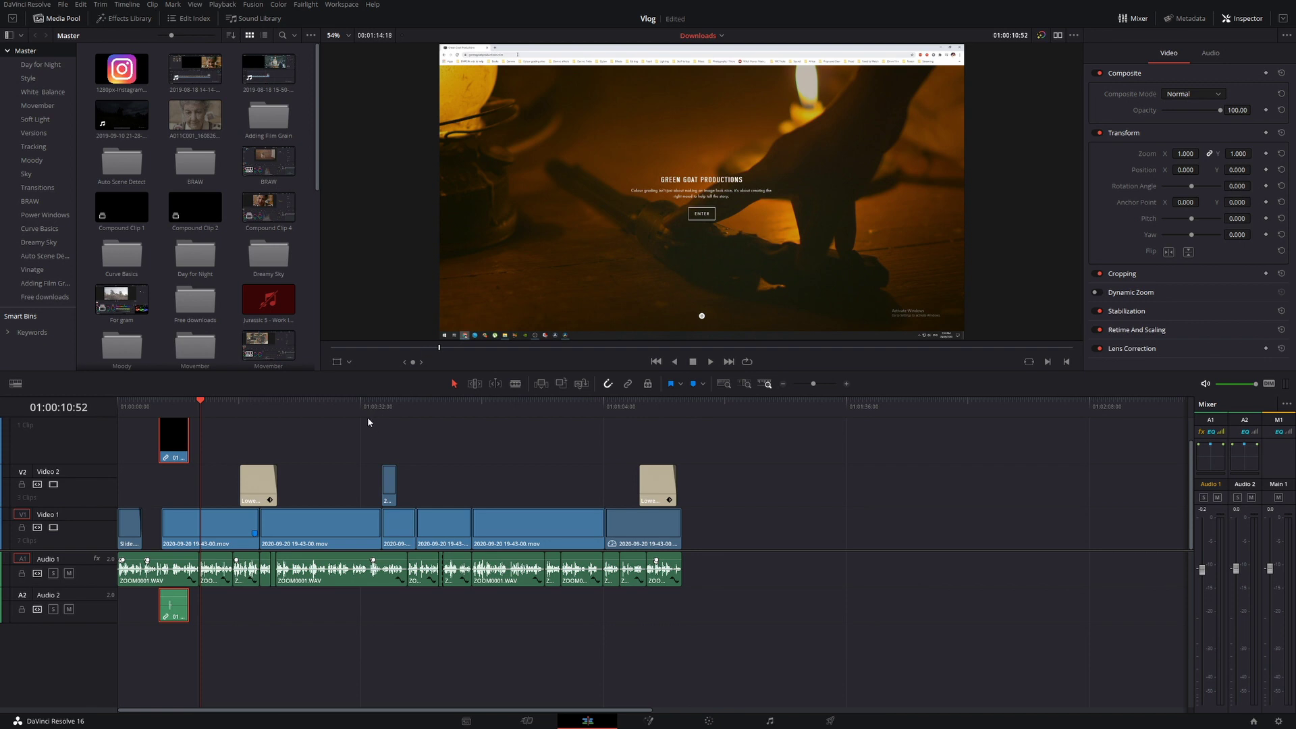
Step: Render Vlog | Downloads over Untitled.mov at render speed 75, then go back to Edit
key("shift+8")
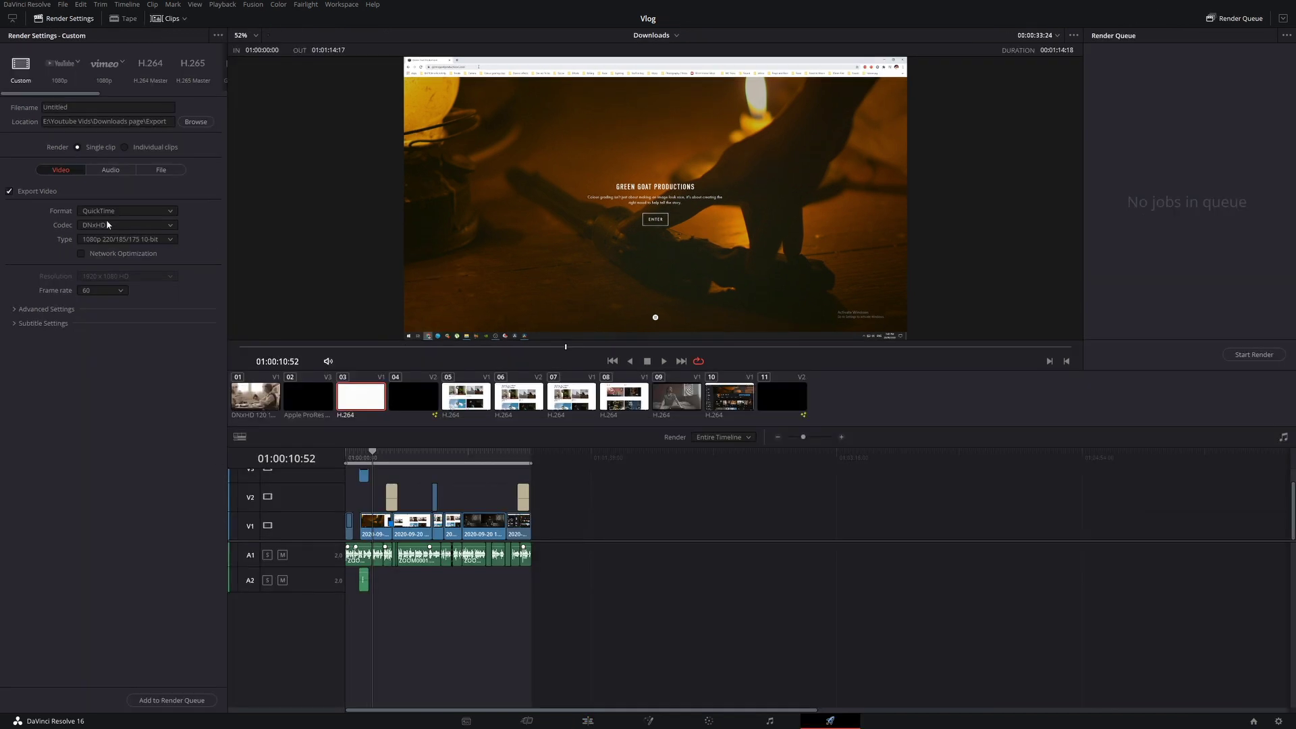
left_click(161, 169)
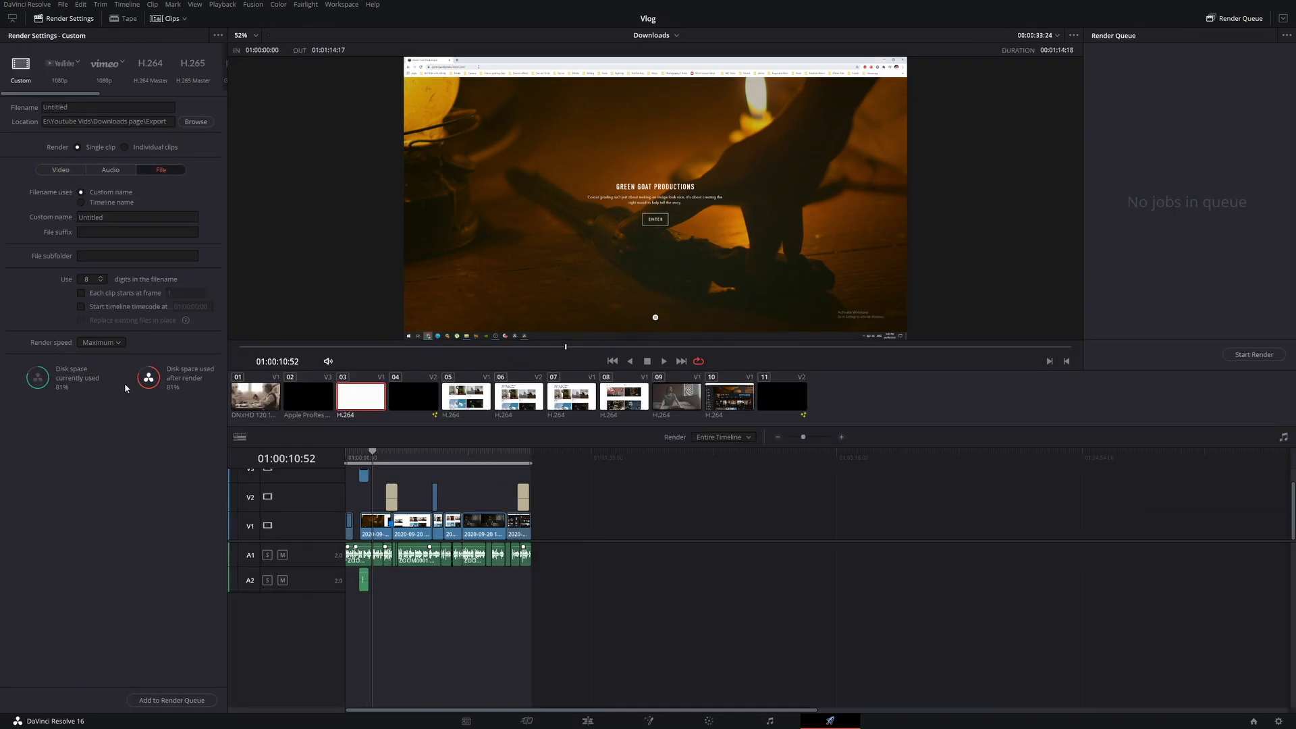
left_click(114, 340)
left_click(94, 426)
left_click(167, 700)
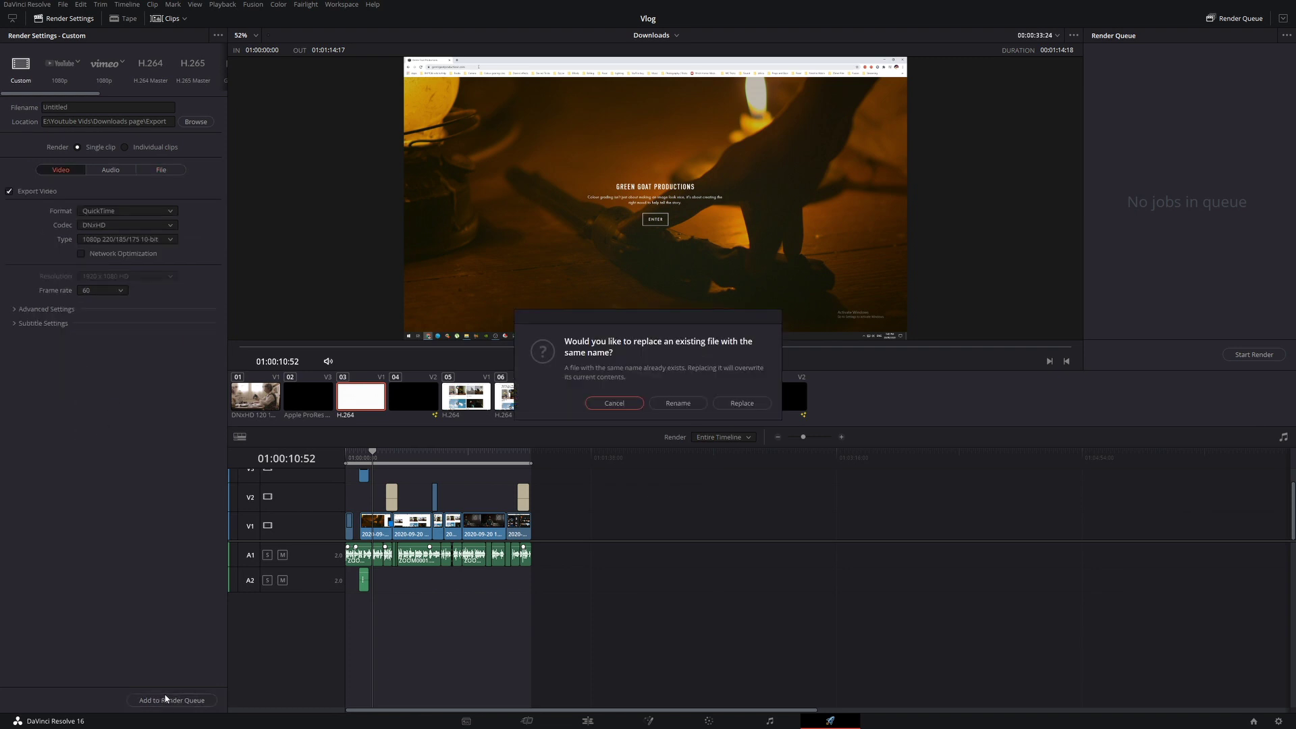
left_click(736, 405)
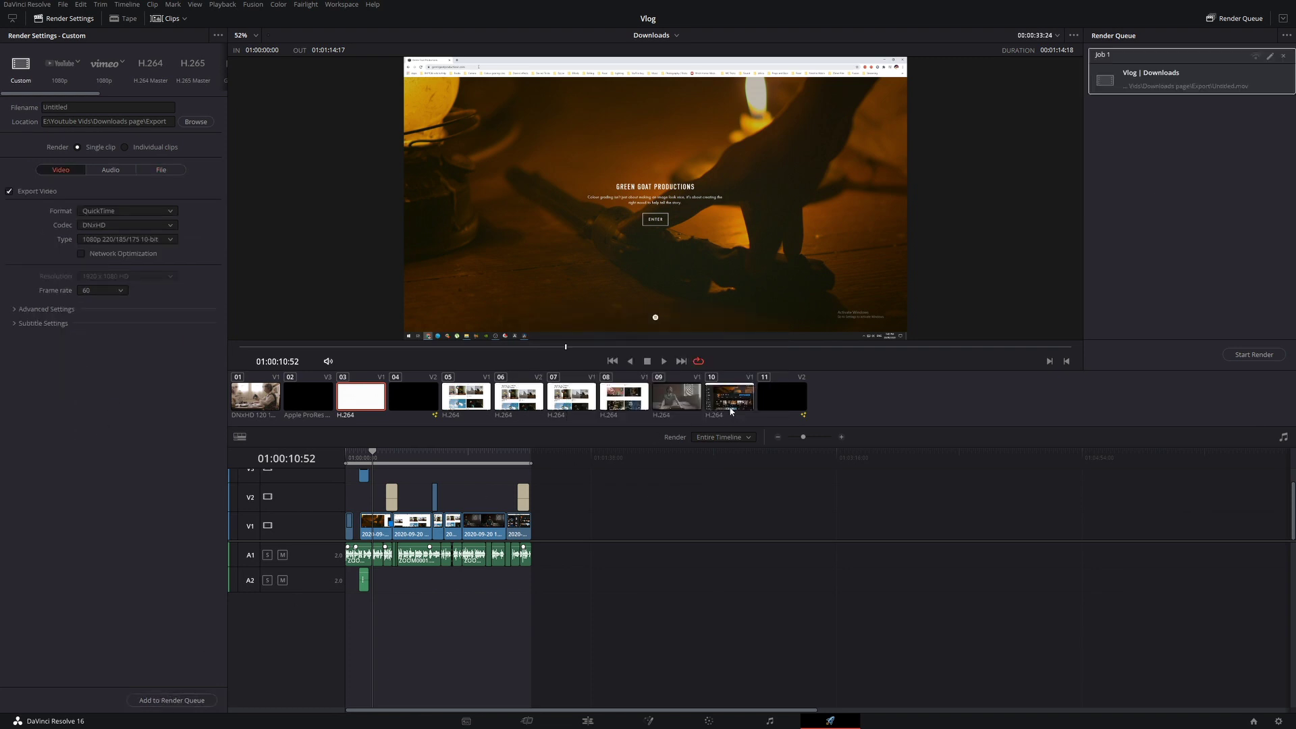
left_click(1242, 354)
left_click(587, 720)
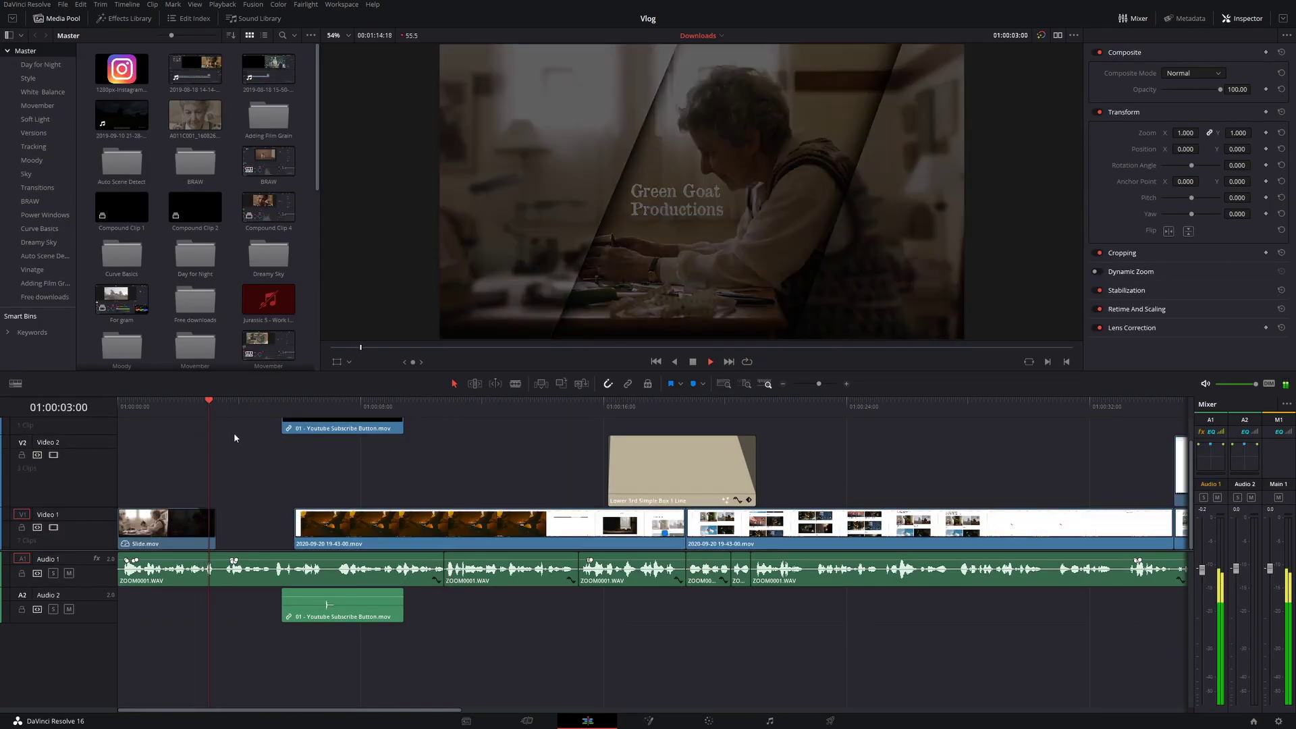
Step: Trim the start of the clip after Slide.mov to close the gap, then play back
left_click(330, 524)
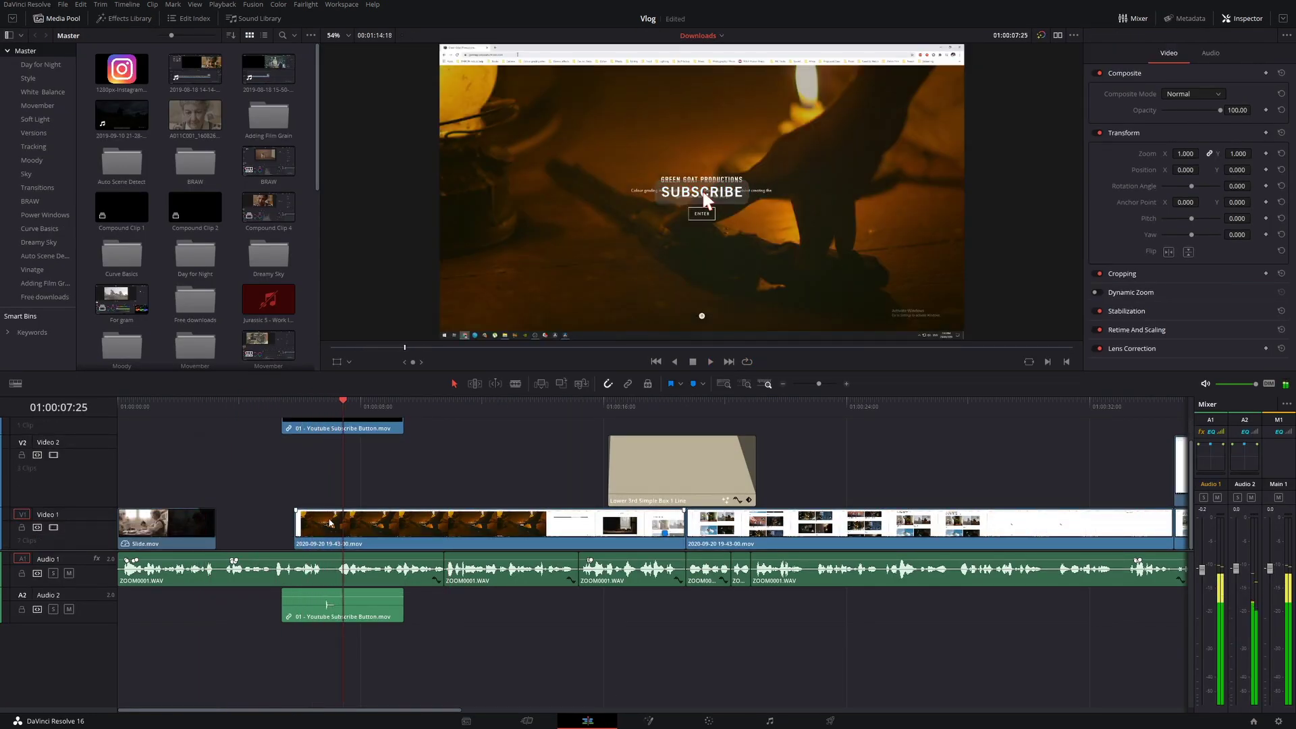
left_click_drag(296, 523, 216, 523)
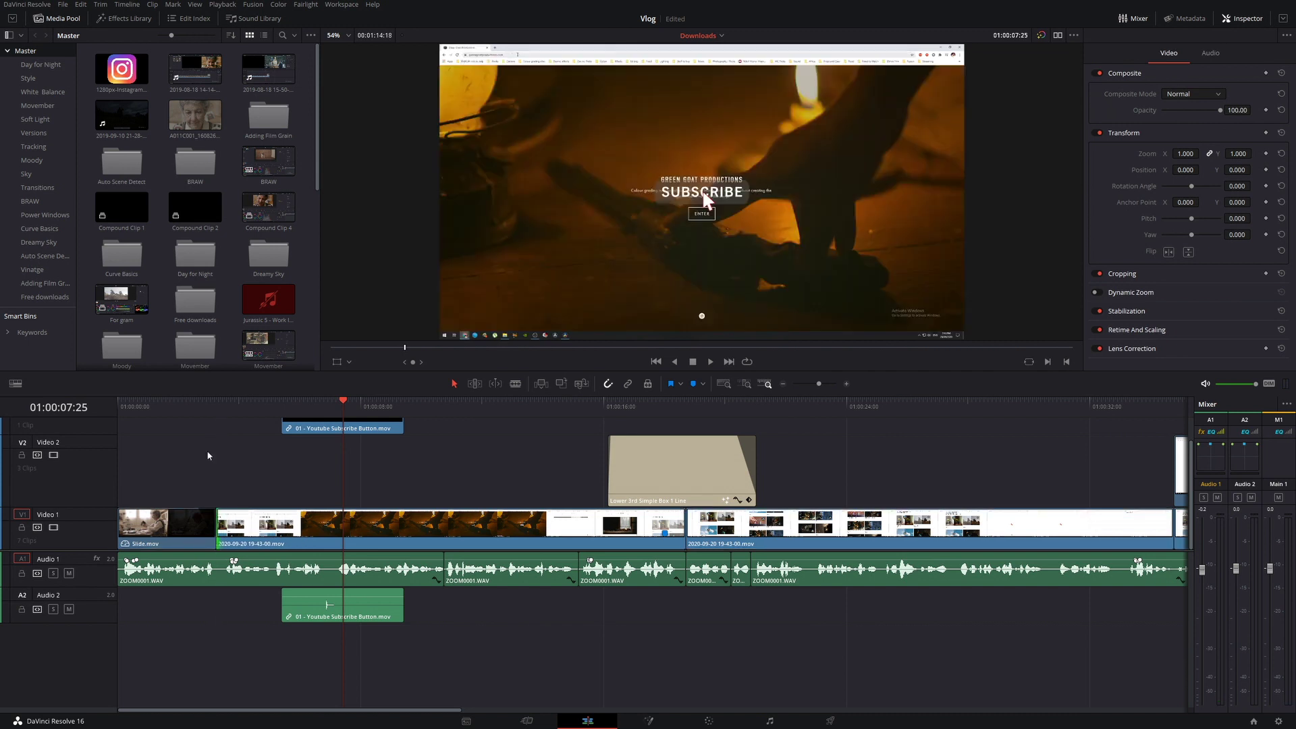
key("slash")
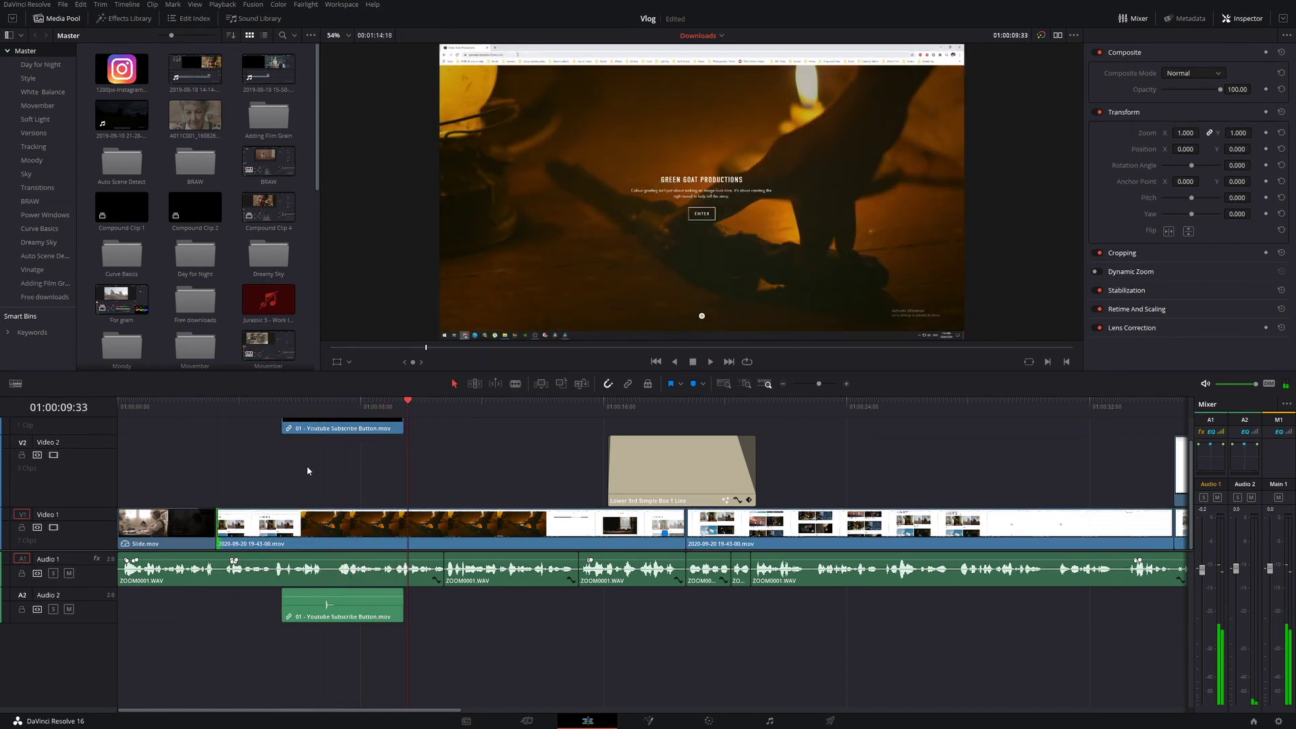
Step: Move the short cut piece to Video 2, change its clip speed, then return it to Video 1 1:20 earlier
right_click(347, 530)
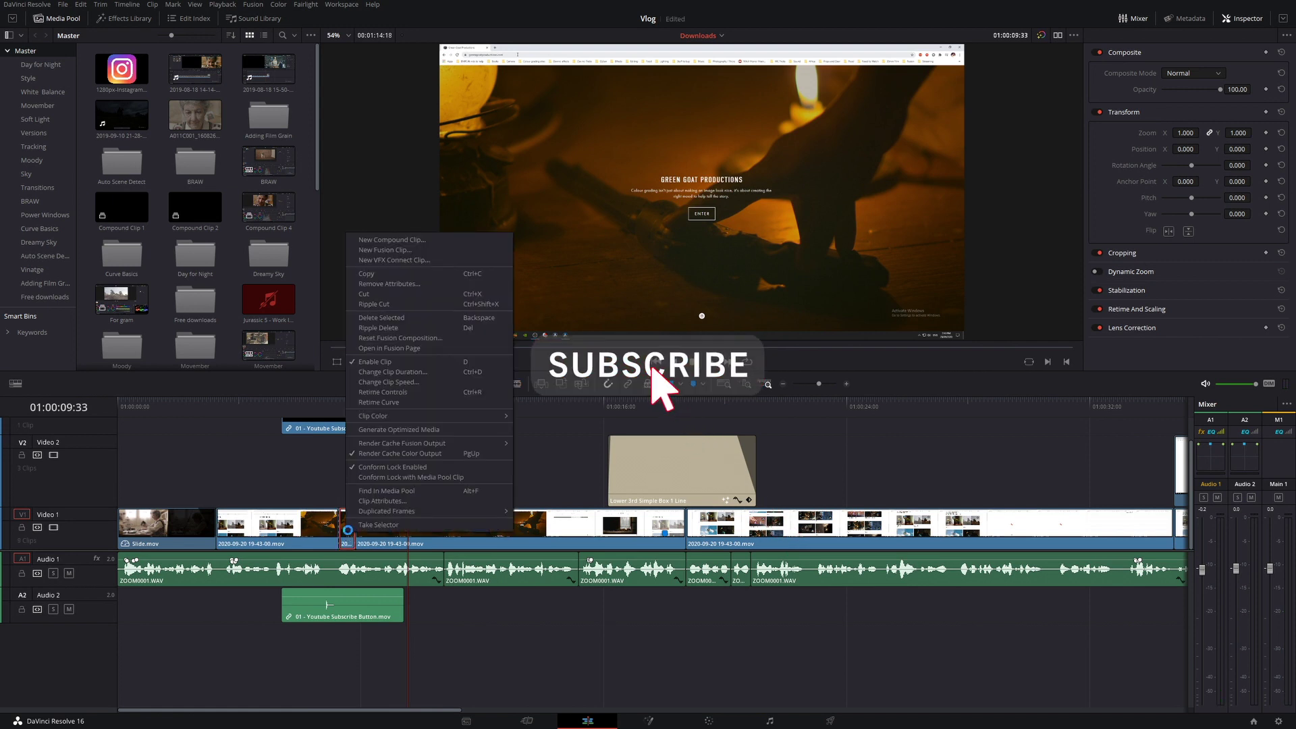
left_click_drag(347, 530, 347, 472)
right_click(346, 481)
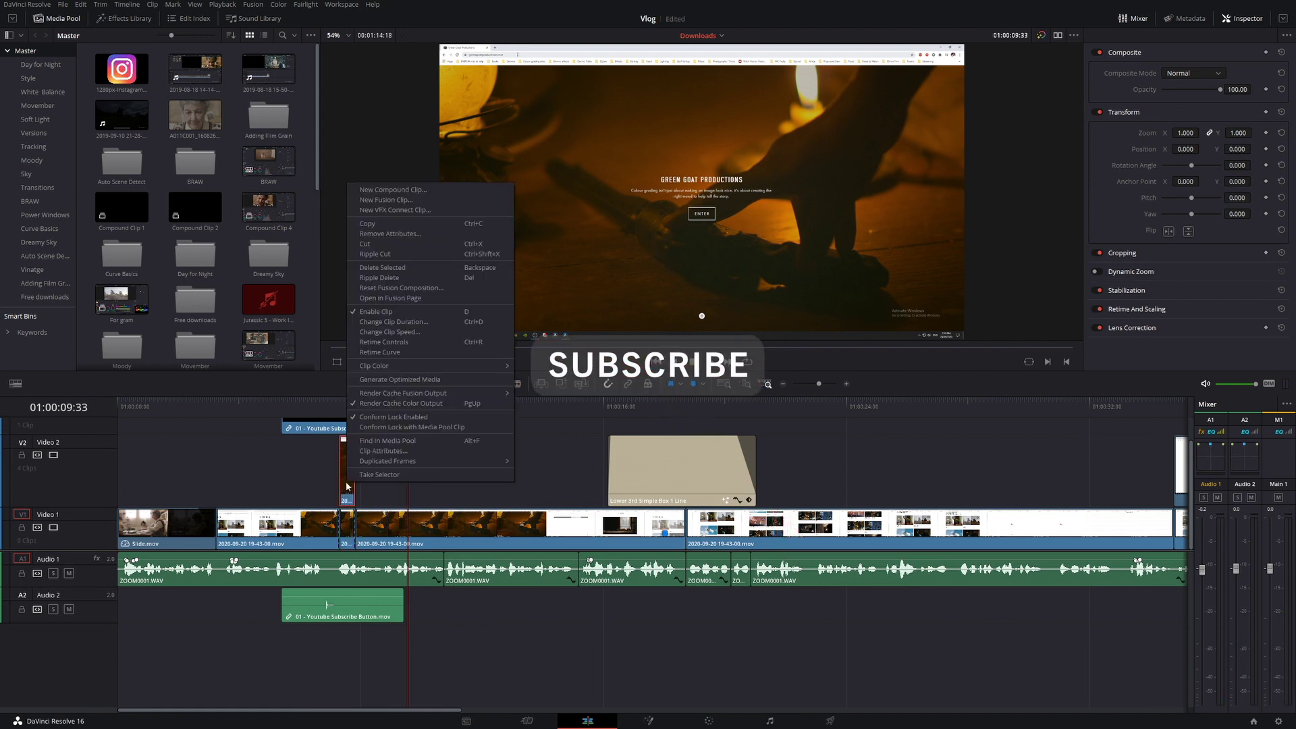
left_click(432, 334)
left_click(426, 411)
left_click_drag(349, 472, 264, 526)
left_click(181, 407)
key("space")
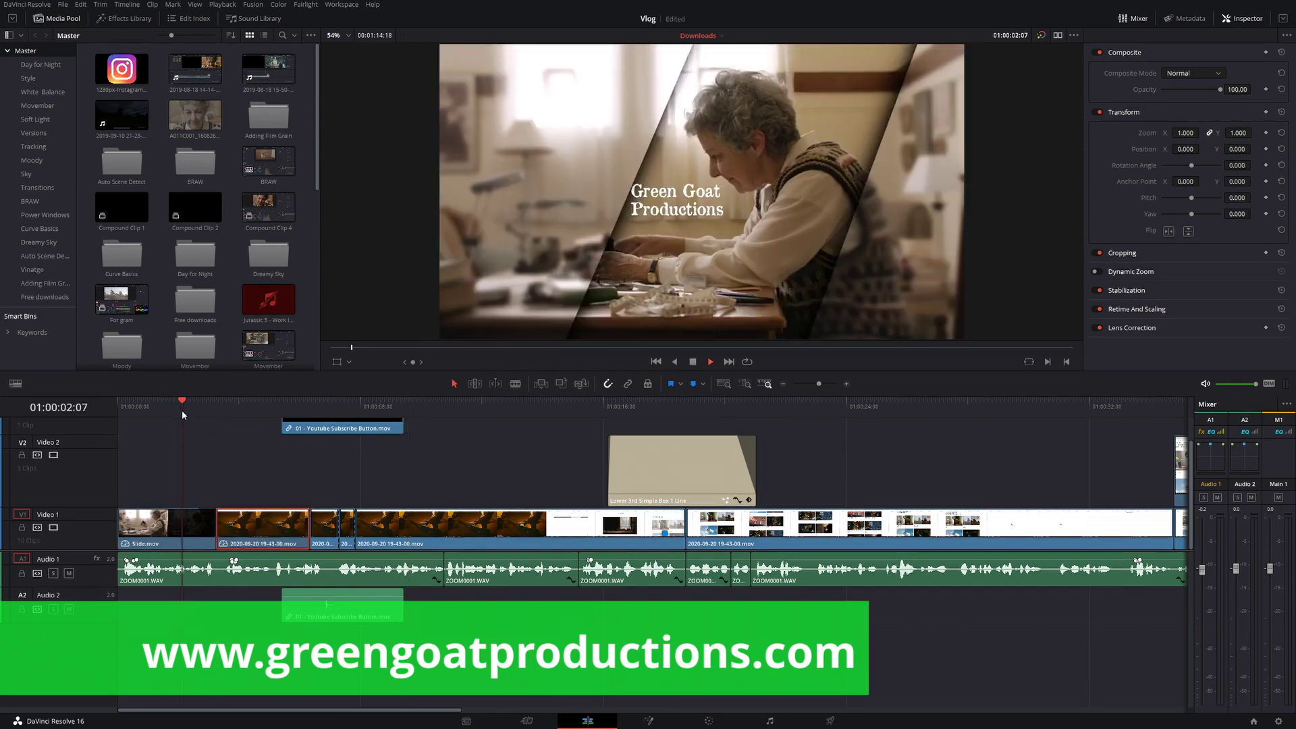